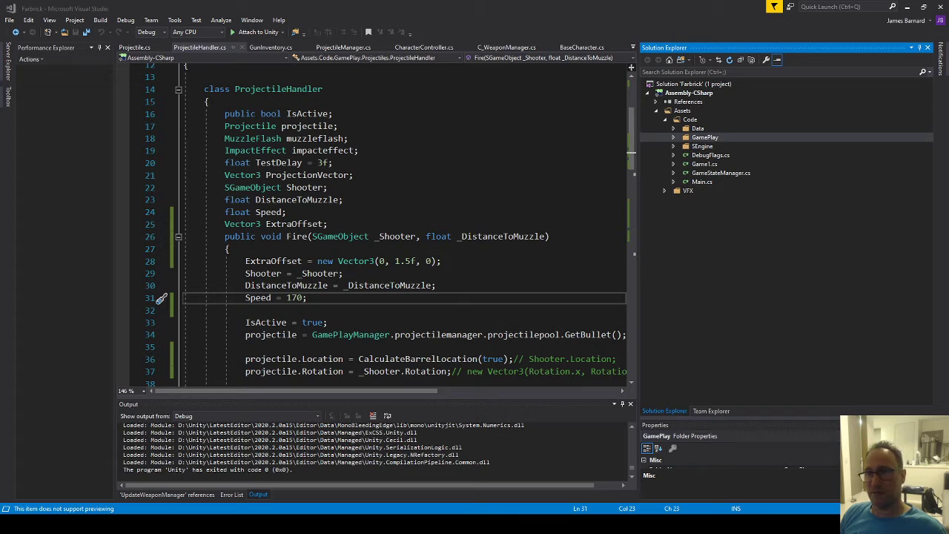
- Expand the GamePlay folder in Solution Explorer to show Characters, Guns and Projectiles
click(720, 137)
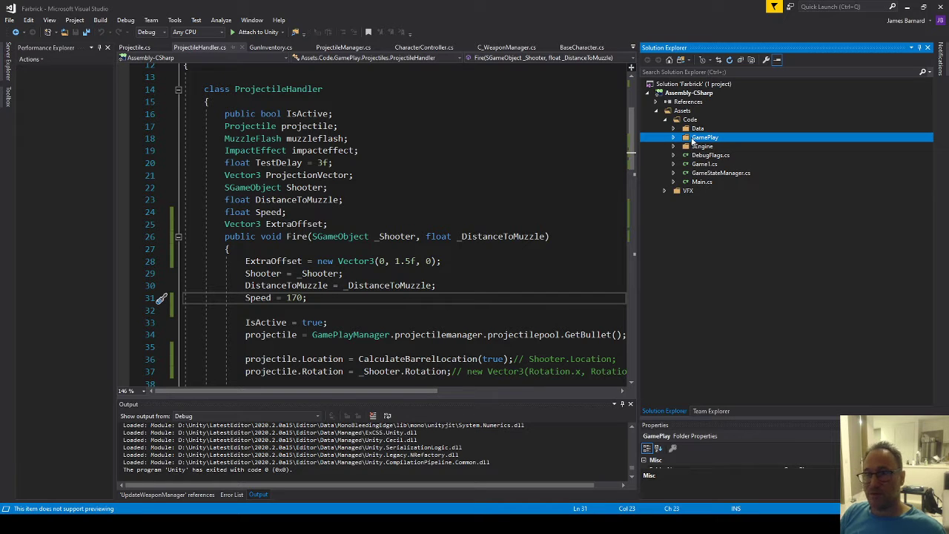
click(674, 137)
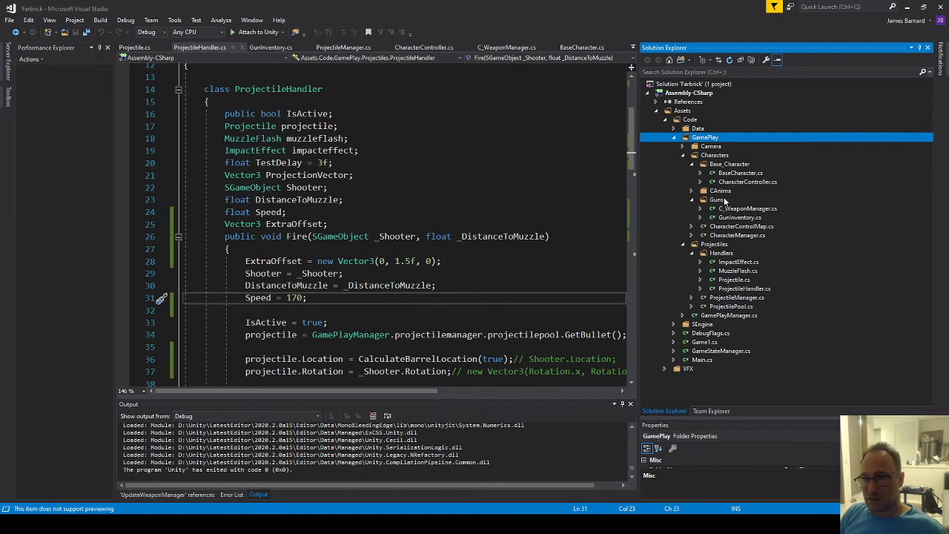
- Open BaseCharacter.cs and locate its MainUpdate method
double_click(734, 174)
scroll(397, 276, down, 4)
scroll(396, 276, up, 4)
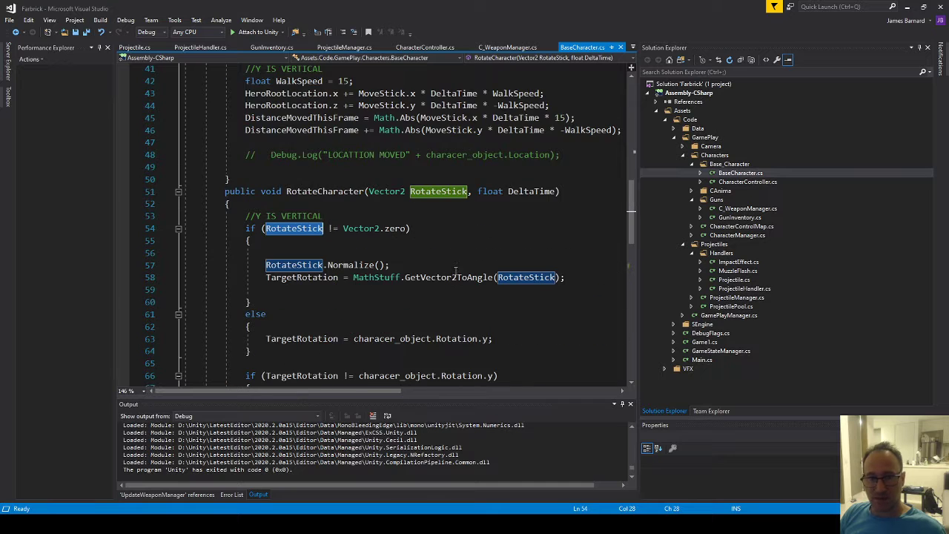
scroll(397, 277, down, 4)
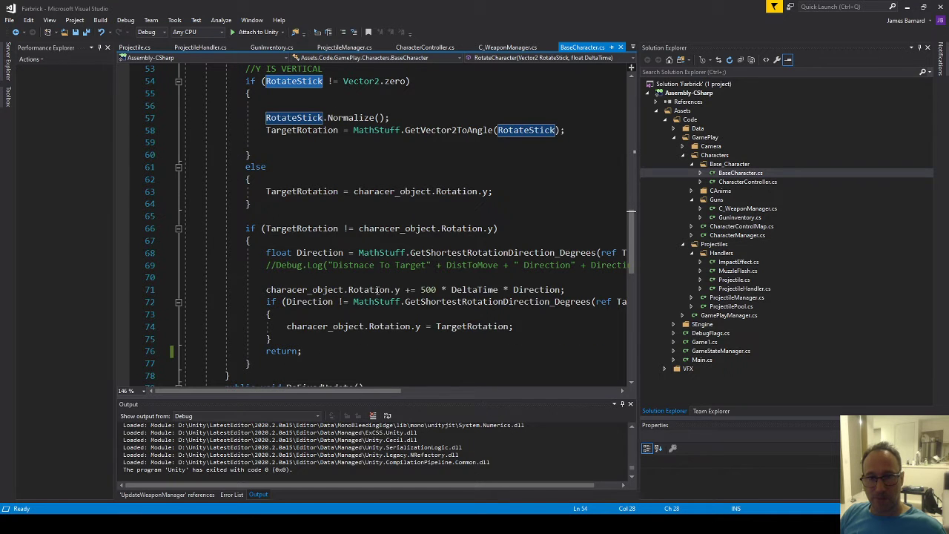
scroll(376, 290, down, 4)
scroll(291, 237, down, 4)
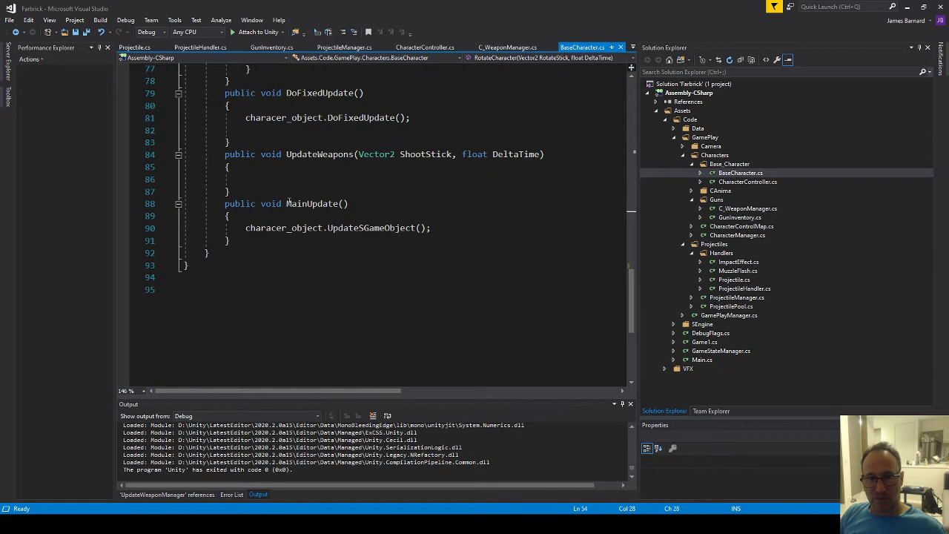
drag(289, 203, 481, 237)
click(480, 249)
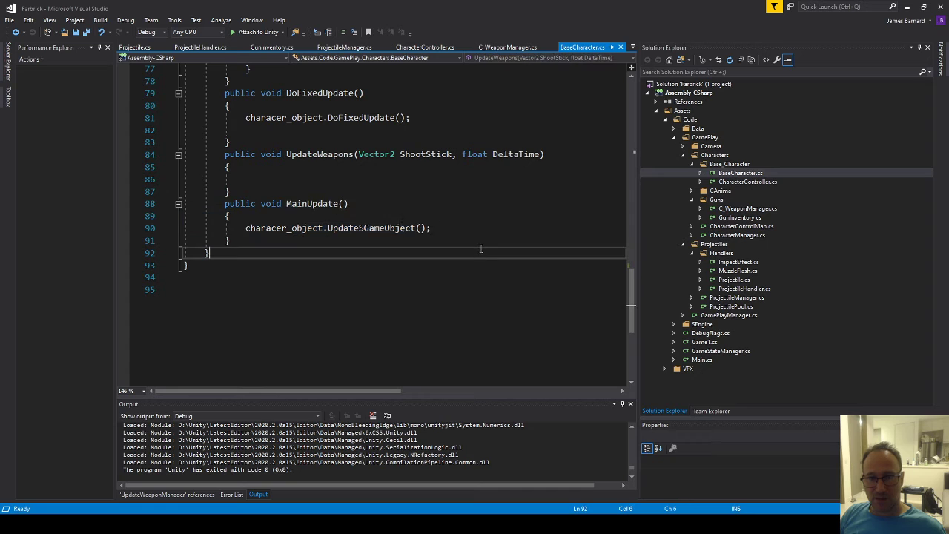
- Go to the UpdateSGameObject definition in SGameObject.cs and select DoFixedUpdate
click(396, 227)
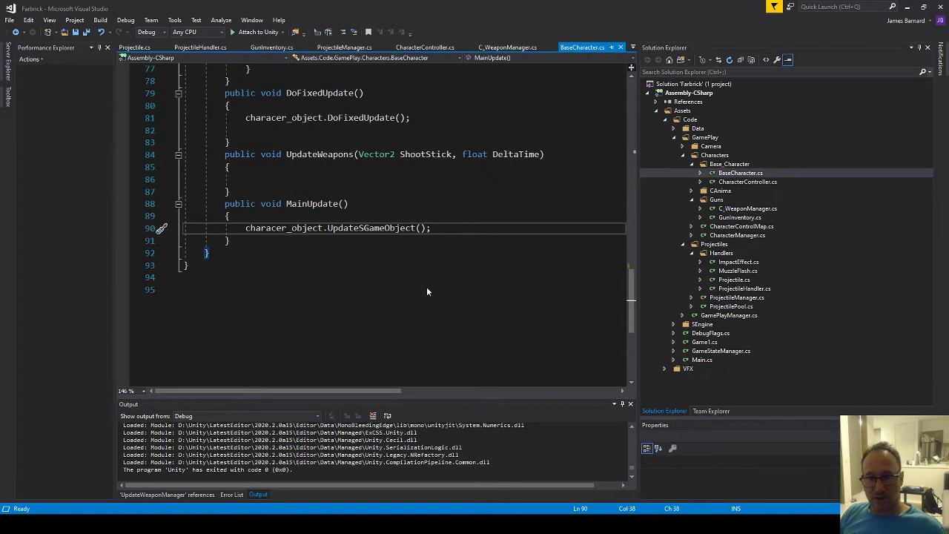
key(F12)
drag(265, 274, 520, 273)
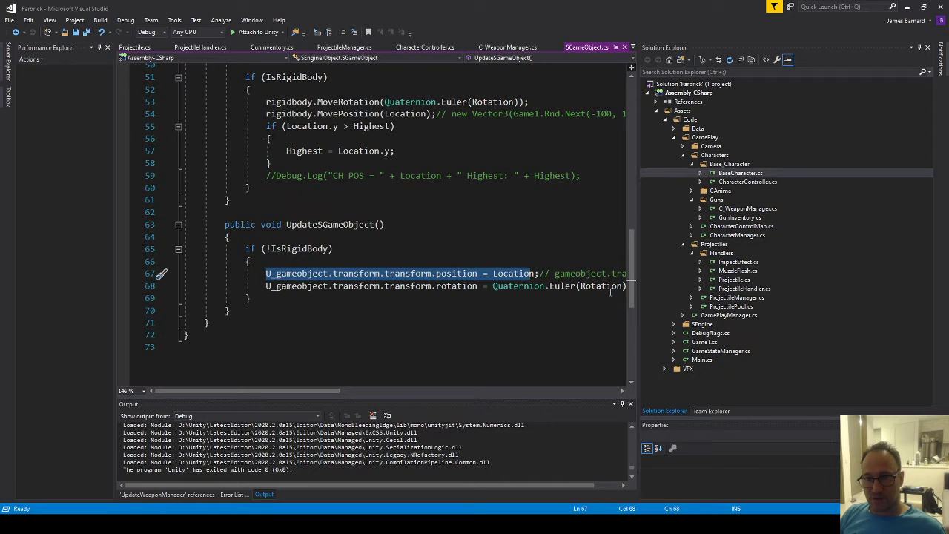
click(262, 273)
scroll(323, 305, up, 3)
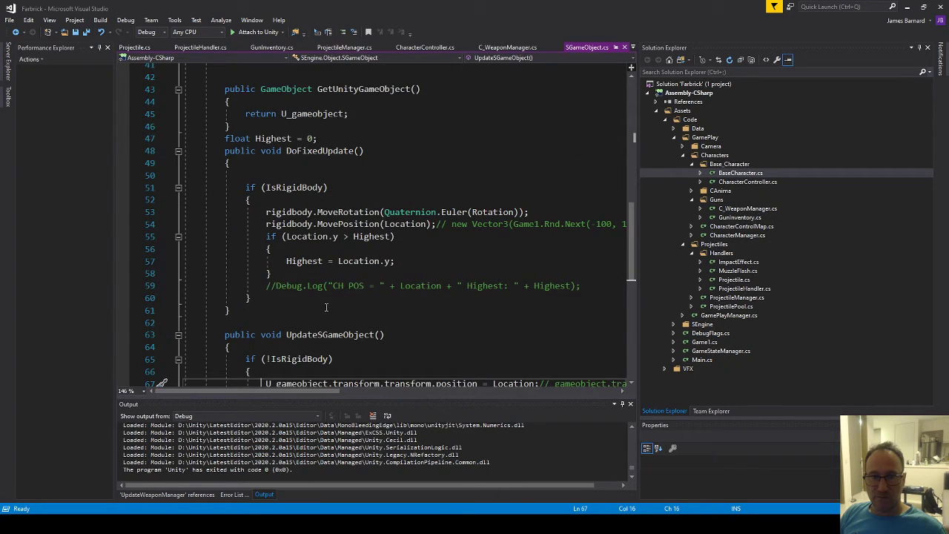
double_click(334, 150)
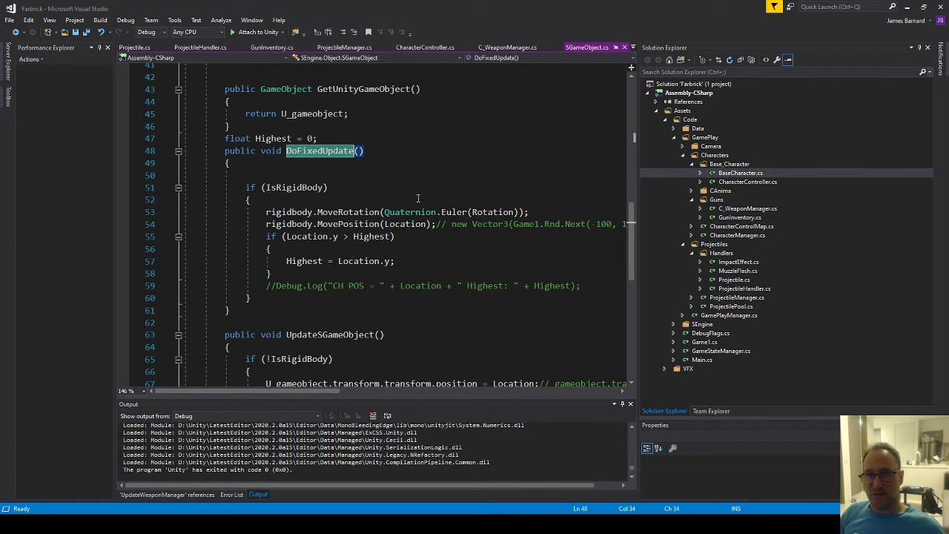
- Open GunInventory.cs and skim its code
double_click(738, 218)
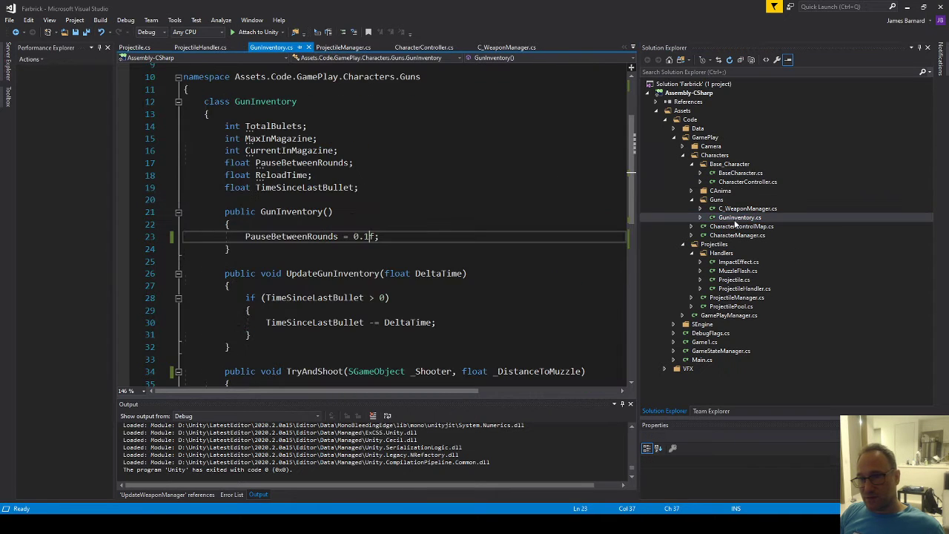
scroll(370, 299, up, 6)
scroll(361, 287, down, 6)
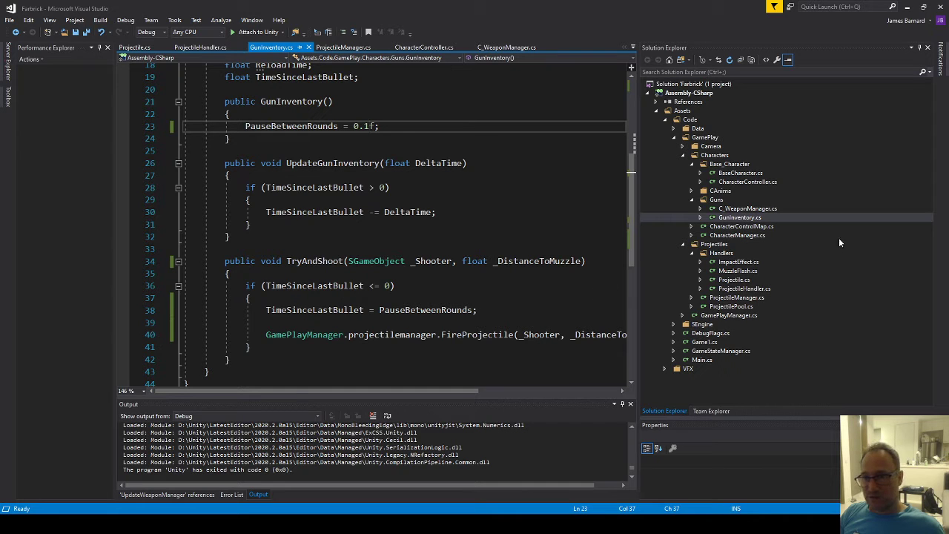
- Open C_WeaponManager.cs and select GunInventory on the line that creates it
double_click(762, 210)
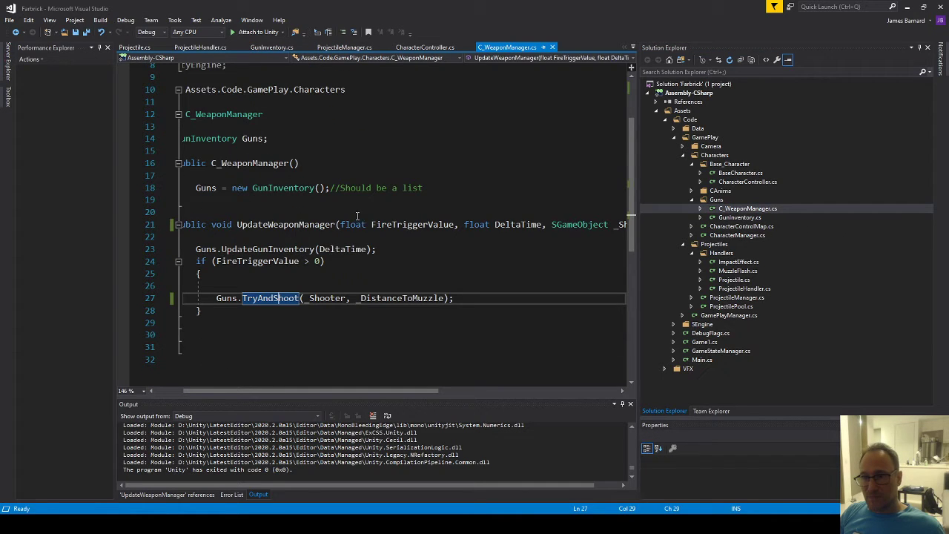
click(281, 191)
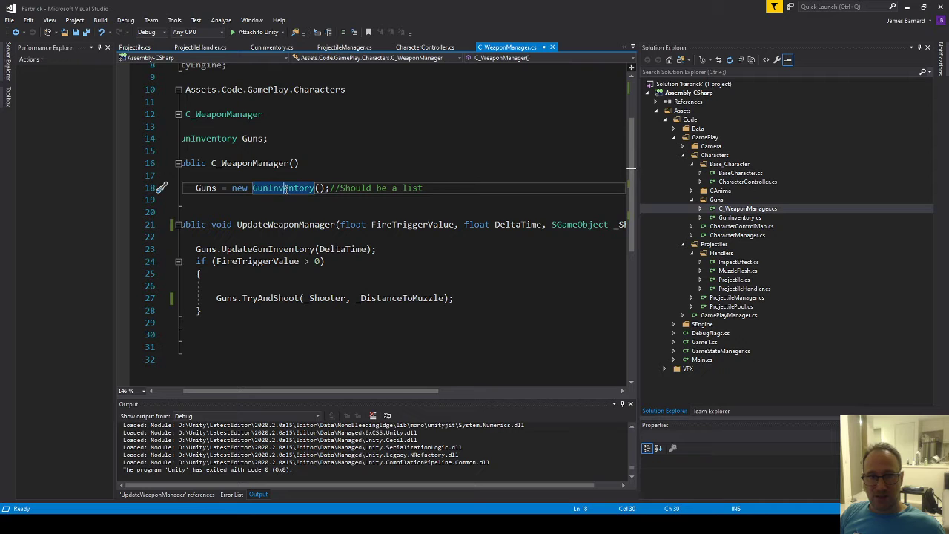
double_click(281, 191)
drag(407, 391, 352, 392)
scroll(393, 279, up, 3)
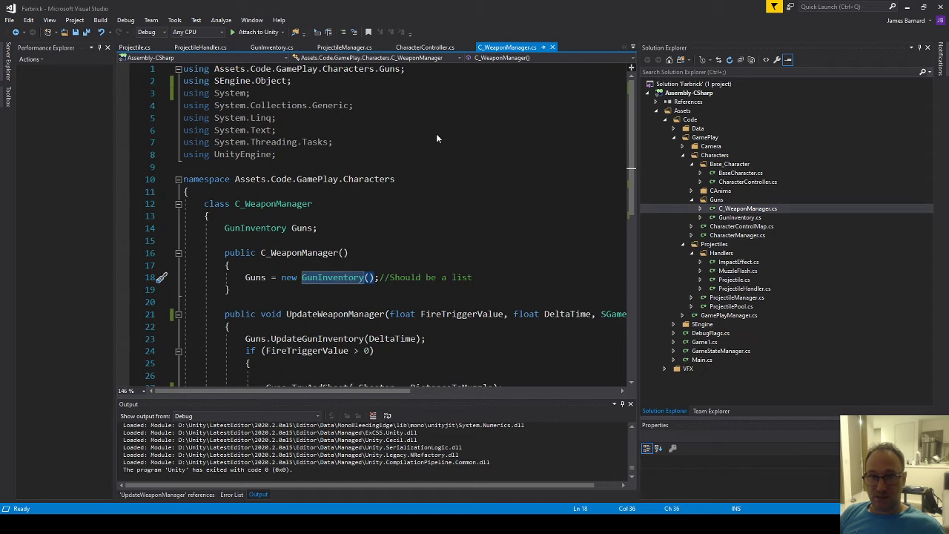
- Jump to the GunInventory class and highlight its MaxInMagazine and CurrentInMagazine fields
key(F12)
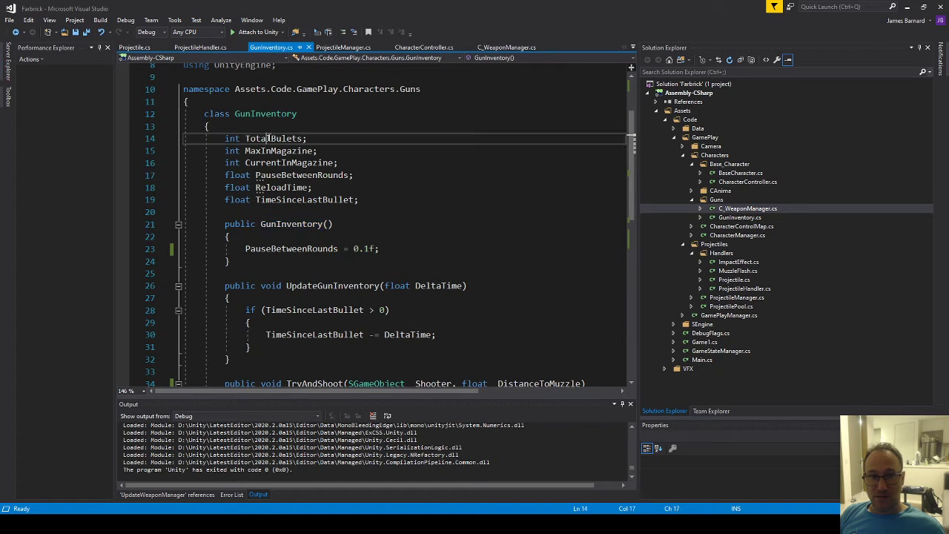
double_click(284, 140)
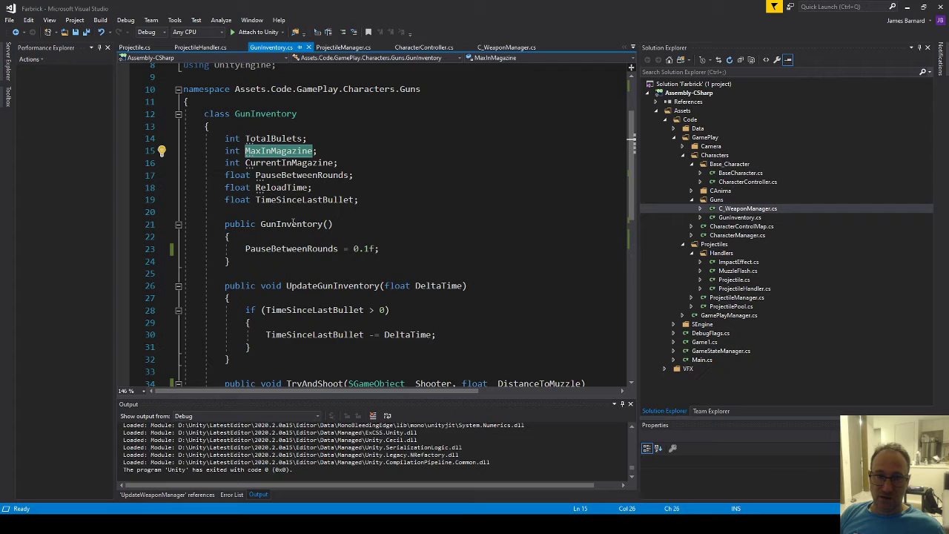
double_click(279, 162)
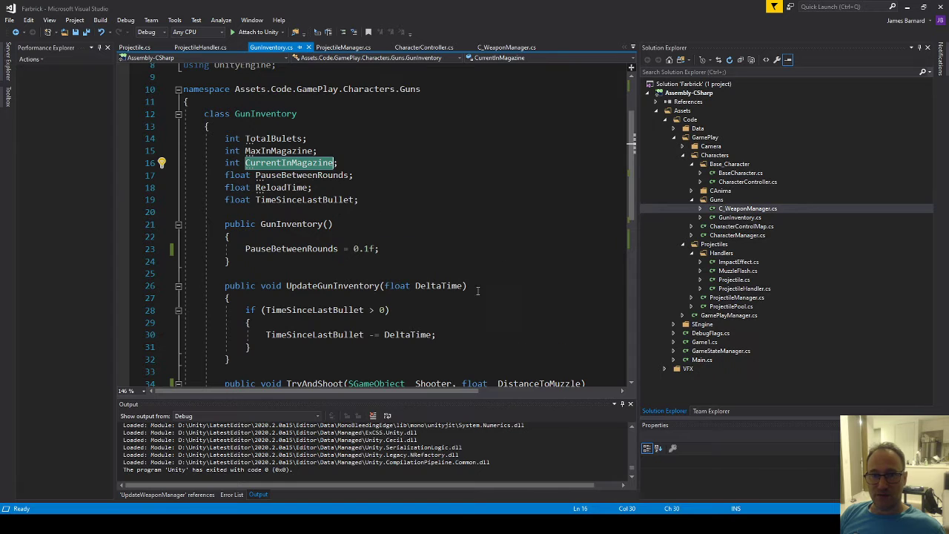
- Scroll through the TryAndShoot method, then switch to the running Unity game
scroll(478, 290, down, 4)
scroll(374, 166, up, 5)
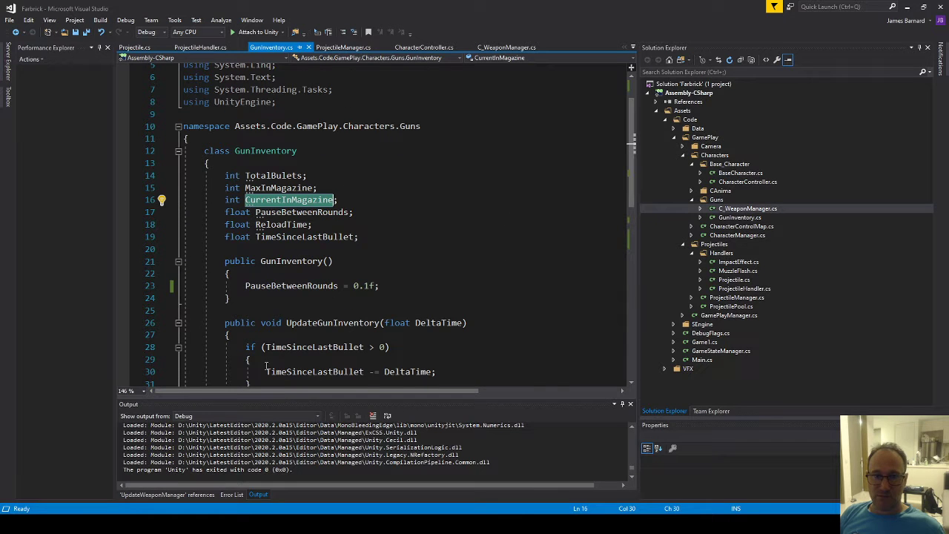
scroll(266, 365, down, 3)
scroll(264, 254, down, 3)
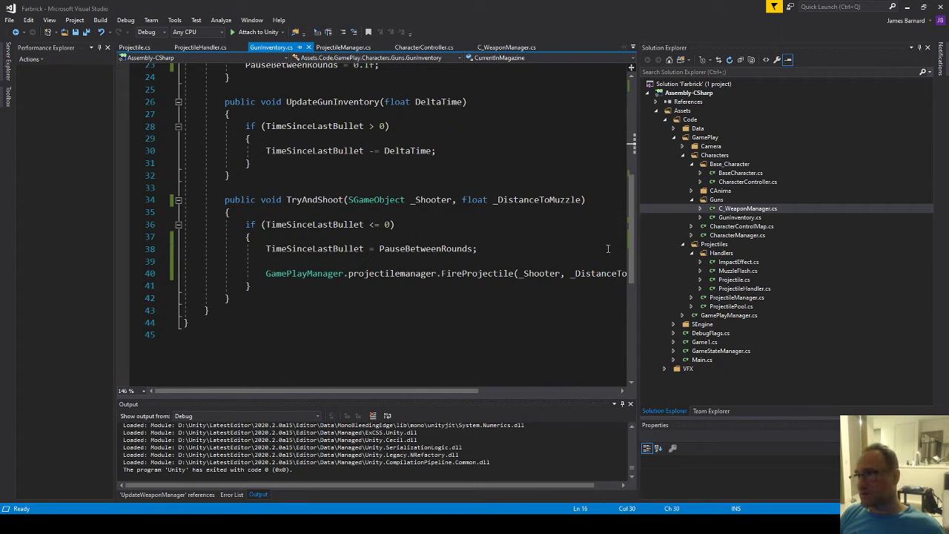
scroll(533, 317, up, 3)
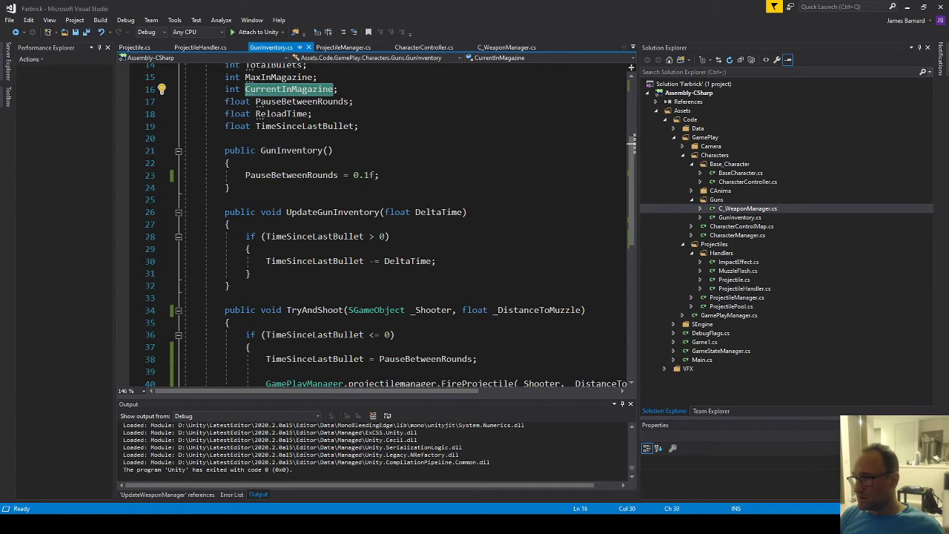
key(alt+Tab)
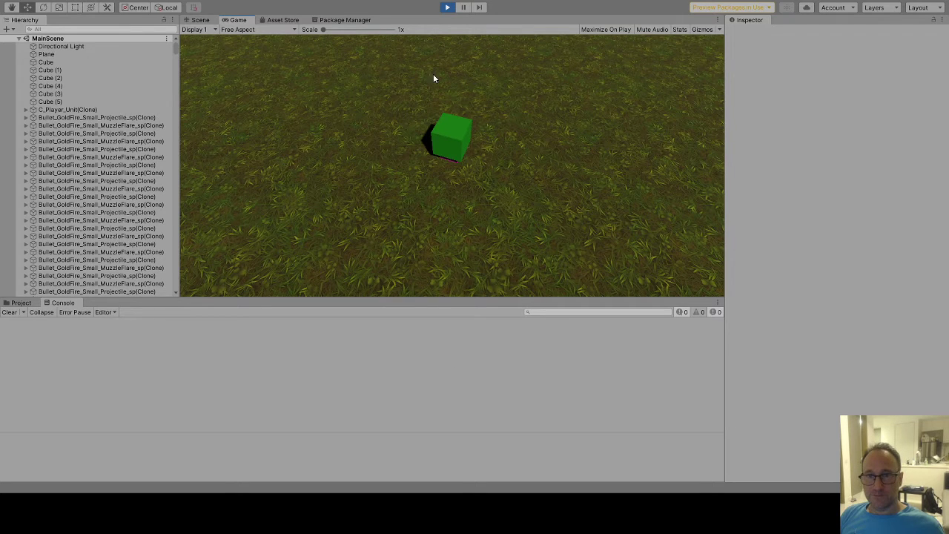
- Stop play mode in Unity and start it again to retest firing
click(448, 9)
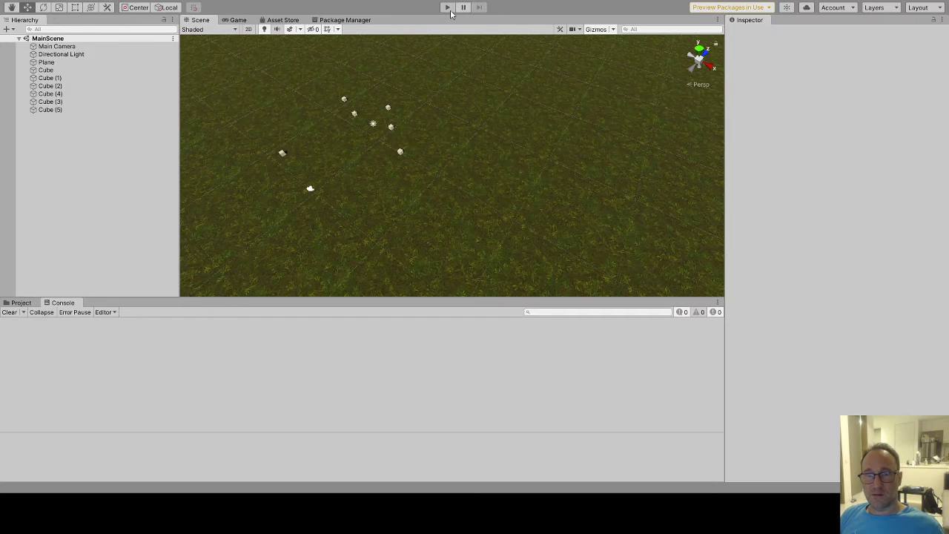
click(449, 9)
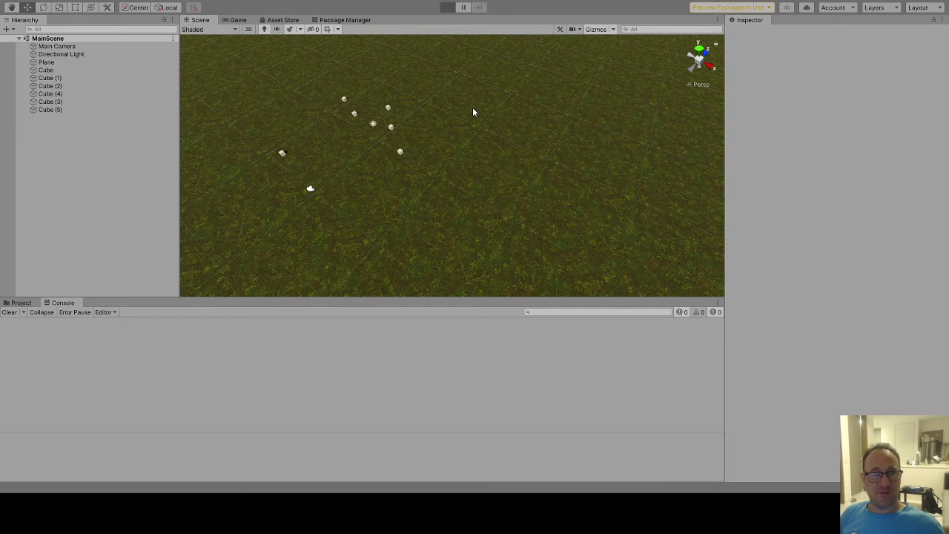